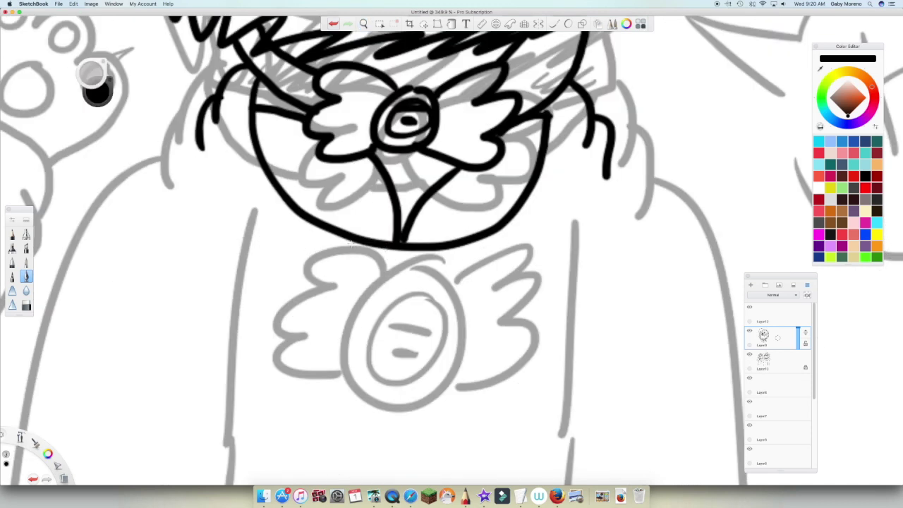
# - Ink the two hood drawstrings and both front lines of the right character's jacket over the grey sketch
pyautogui.moveTo(441, 253); pyautogui.dragTo(416, 333)
pyautogui.moveTo(256, 218); pyautogui.dragTo(233, 485)
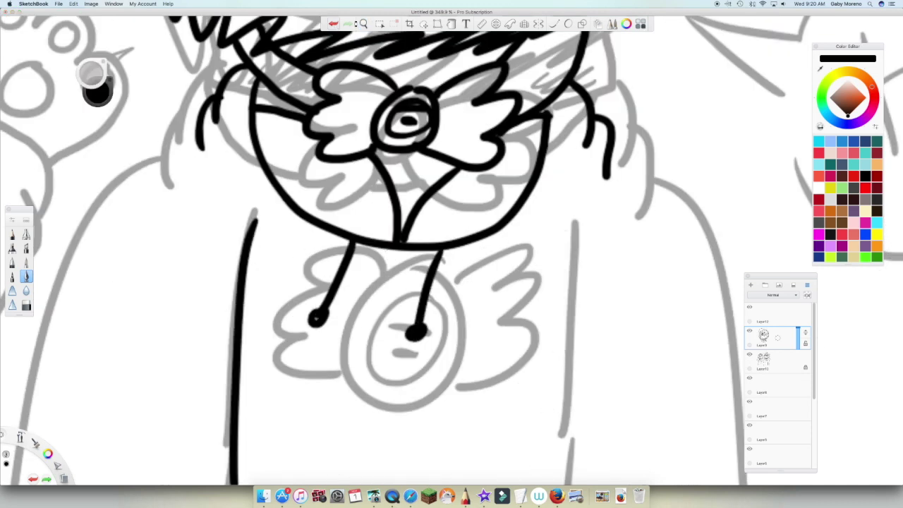
pyautogui.scroll(-4, 565, 240)
pyautogui.moveTo(518, 95); pyautogui.dragTo(494, 356)
# - Ink a winged round emblem on the right character's jacket below the drawstrings
pyautogui.moveTo(378, 227)
pyautogui.mouseDown()
pyautogui.moveTo(404, 337)
pyautogui.moveTo(374, 240)
pyautogui.moveTo(383, 242)
pyautogui.mouseUp()
pyautogui.press('super+z')
pyautogui.moveTo(385, 257)
pyautogui.mouseDown()
pyautogui.moveTo(374, 255)
pyautogui.moveTo(379, 230)
pyautogui.mouseUp()
pyautogui.press('super+z')
pyautogui.press('super+z')
pyautogui.moveTo(396, 254)
pyautogui.mouseDown()
pyautogui.moveTo(403, 285)
pyautogui.moveTo(392, 252)
pyautogui.mouseUp()
pyautogui.moveTo(355, 272); pyautogui.dragTo(399, 276)
pyautogui.moveTo(354, 231)
pyautogui.mouseDown()
pyautogui.moveTo(337, 218)
pyautogui.moveTo(322, 319)
pyautogui.mouseUp()
pyautogui.moveTo(419, 242)
pyautogui.mouseDown()
pyautogui.moveTo(464, 238)
pyautogui.moveTo(402, 321)
pyautogui.mouseUp()
pyautogui.click(363, 24)
pyautogui.moveTo(361, 206); pyautogui.dragTo(380, 239)
pyautogui.click(403, 242)
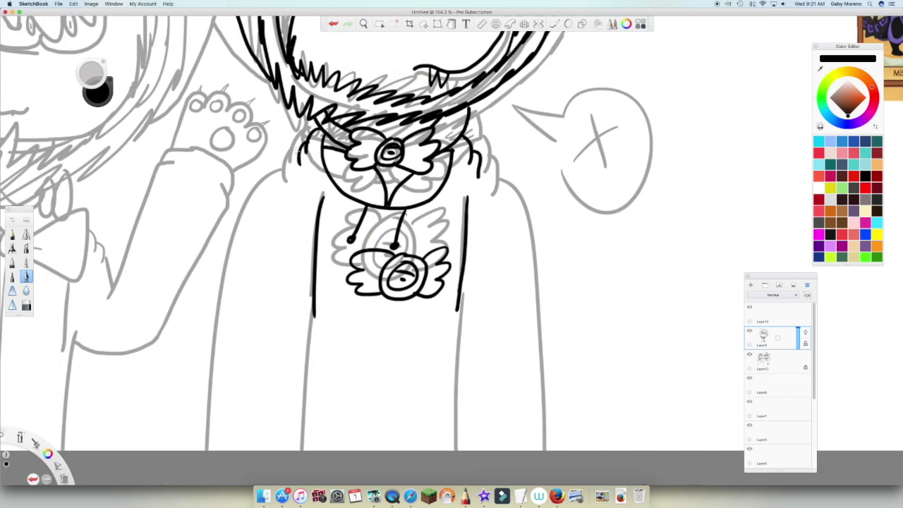
# - Ink the outer sleeve lines and extend the front lines of the right character's jacket to the canvas edge
pyautogui.moveTo(299, 154); pyautogui.dragTo(223, 452)
pyautogui.moveTo(315, 315); pyautogui.dragTo(313, 455)
pyautogui.press('super+z')
pyautogui.moveTo(480, 166)
pyautogui.mouseDown()
pyautogui.moveTo(535, 270)
pyautogui.moveTo(537, 453)
pyautogui.mouseUp()
pyautogui.moveTo(460, 309); pyautogui.dragTo(448, 453)
# - Ink the left character's furry hood rim and the jagged bangs over the grey sketch
pyautogui.click(363, 24)
pyautogui.moveTo(316, 39)
pyautogui.mouseDown()
pyautogui.moveTo(548, 238)
pyautogui.moveTo(679, 235)
pyautogui.mouseUp()
pyautogui.moveTo(438, 292); pyautogui.dragTo(442, 229)
pyautogui.moveTo(441, 229); pyautogui.dragTo(402, 321)
pyautogui.moveTo(305, 201); pyautogui.dragTo(295, 160)
pyautogui.click(312, 146)
pyautogui.moveTo(253, 69)
pyautogui.mouseDown()
pyautogui.moveTo(187, 250)
pyautogui.moveTo(261, 375)
pyautogui.moveTo(405, 367)
pyautogui.moveTo(504, 204)
pyautogui.moveTo(367, 44)
pyautogui.moveTo(246, 71)
pyautogui.moveTo(229, 319)
pyautogui.moveTo(330, 362)
pyautogui.moveTo(451, 304)
pyautogui.moveTo(481, 109)
pyautogui.moveTo(283, 72)
pyautogui.mouseUp()
pyautogui.moveTo(287, 185); pyautogui.dragTo(419, 67)
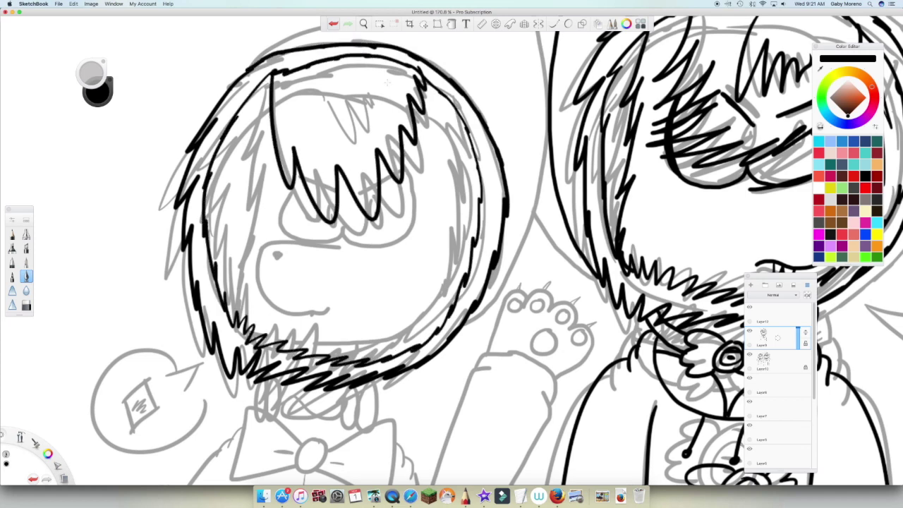
# - Ink the small zigzag hair tuft on the left character's forehead and the pointed outer outline of the hood
pyautogui.moveTo(317, 82); pyautogui.dragTo(370, 102)
pyautogui.press('space')
pyautogui.moveTo(333, 169); pyautogui.dragTo(262, 231)
pyautogui.moveTo(176, 131)
pyautogui.mouseDown()
pyautogui.moveTo(427, 85)
pyautogui.moveTo(458, 292)
pyautogui.mouseUp()
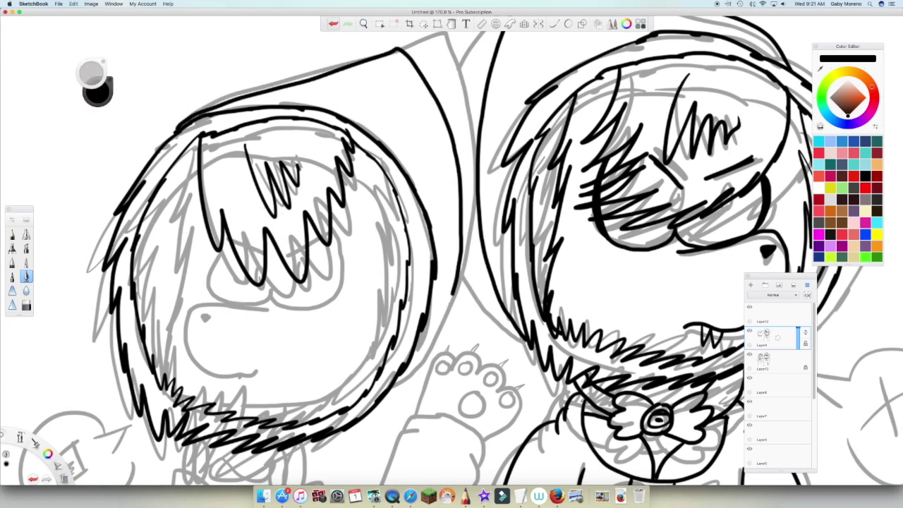
# - Ink the left character's side fur strands, muzzle, nose and mouth
pyautogui.press('space')
pyautogui.moveTo(348, 355); pyautogui.dragTo(357, 295)
pyautogui.moveTo(391, 87)
pyautogui.mouseDown()
pyautogui.moveTo(409, 193)
pyautogui.moveTo(371, 385)
pyautogui.mouseUp()
pyautogui.moveTo(261, 267)
pyautogui.mouseDown()
pyautogui.moveTo(145, 296)
pyautogui.moveTo(216, 346)
pyautogui.moveTo(225, 264)
pyautogui.moveTo(240, 366)
pyautogui.mouseUp()
pyautogui.hotkey('ctrl', 'z')
pyautogui.moveTo(145, 78)
pyautogui.mouseDown()
pyautogui.moveTo(106, 256)
pyautogui.moveTo(117, 360)
pyautogui.mouseUp()
pyautogui.moveTo(202, 400); pyautogui.dragTo(339, 401)
pyautogui.press('super+z')
pyautogui.moveTo(376, 379)
pyautogui.mouseDown()
pyautogui.moveTo(340, 390)
pyautogui.moveTo(214, 397)
pyautogui.mouseUp()
pyautogui.press('super+z')
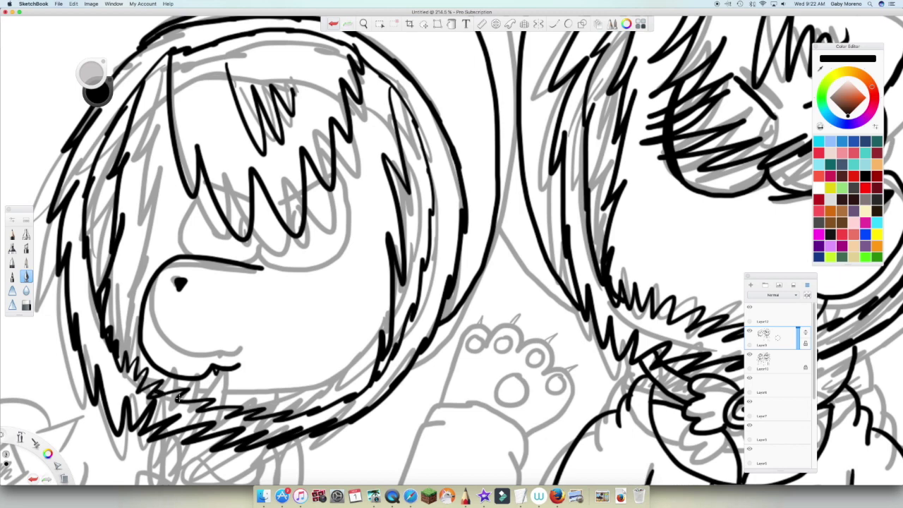
# - Ink the outlines of the left character's two eyes and thicken their outer edges
pyautogui.press('space')
pyautogui.moveTo(304, 200); pyautogui.dragTo(282, 188)
pyautogui.moveTo(238, 144)
pyautogui.mouseDown()
pyautogui.moveTo(358, 251)
pyautogui.moveTo(386, 50)
pyautogui.mouseUp()
pyautogui.hotkey('ctrl', 'z')
pyautogui.moveTo(240, 113)
pyautogui.mouseDown()
pyautogui.moveTo(410, 212)
pyautogui.moveTo(384, 34)
pyautogui.mouseUp()
pyautogui.moveTo(98, 94); pyautogui.dragTo(212, 155)
pyautogui.moveTo(187, 73)
pyautogui.mouseDown()
pyautogui.moveTo(261, 290)
pyautogui.moveTo(339, 262)
pyautogui.mouseUp()
pyautogui.hotkey('ctrl', 'z')
pyautogui.moveTo(190, 99)
pyautogui.mouseDown()
pyautogui.moveTo(159, 182)
pyautogui.moveTo(219, 289)
pyautogui.moveTo(325, 281)
pyautogui.moveTo(339, 261)
pyautogui.mouseUp()
pyautogui.moveTo(497, 92)
pyautogui.mouseDown()
pyautogui.moveTo(522, 138)
pyautogui.moveTo(476, 314)
pyautogui.mouseUp()
pyautogui.moveTo(515, 106)
pyautogui.mouseDown()
pyautogui.moveTo(538, 250)
pyautogui.moveTo(503, 296)
pyautogui.mouseUp()
pyautogui.moveTo(197, 105); pyautogui.dragTo(168, 209)
pyautogui.moveTo(195, 119); pyautogui.dragTo(179, 257)
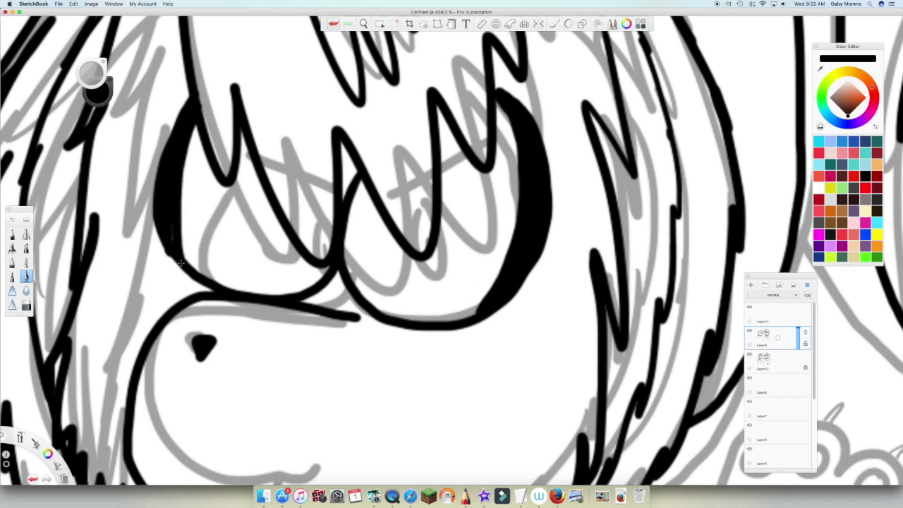
pyautogui.moveTo(243, 69); pyautogui.dragTo(301, 109)
pyautogui.moveTo(371, 126); pyautogui.dragTo(423, 127)
pyautogui.press('super+z')
pyautogui.press('super+z')
# - Ink the left character's eyebrow strokes over the bangs
pyautogui.moveTo(332, 132); pyautogui.dragTo(298, 251)
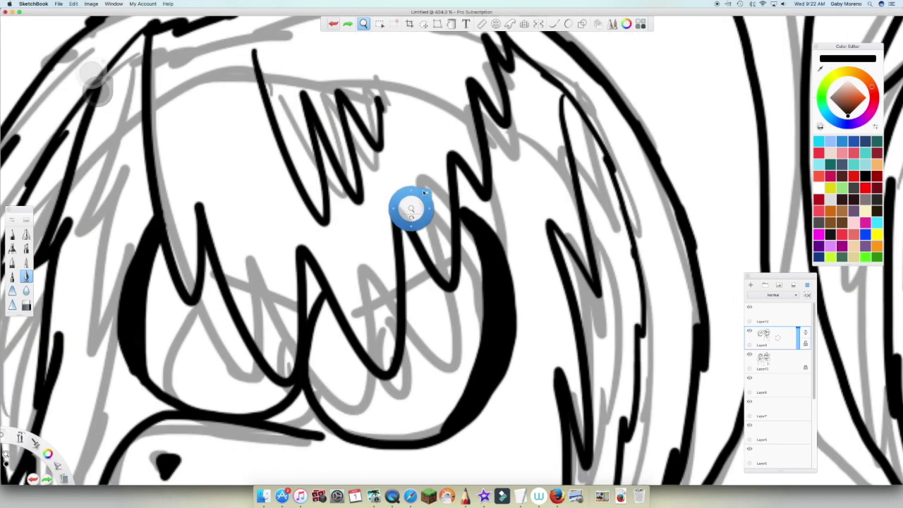
pyautogui.moveTo(385, 195); pyautogui.dragTo(443, 216)
pyautogui.moveTo(357, 210); pyautogui.dragTo(433, 216)
pyautogui.moveTo(214, 190); pyautogui.dragTo(313, 233)
pyautogui.moveTo(248, 215); pyautogui.dragTo(300, 231)
# - Ink the left character's bow tie and the neck details below the chin
pyautogui.click(364, 24)
pyautogui.moveTo(322, 139); pyautogui.dragTo(319, 340)
pyautogui.moveTo(291, 397); pyautogui.dragTo(293, 255)
pyautogui.moveTo(228, 252)
pyautogui.mouseDown()
pyautogui.moveTo(222, 292)
pyautogui.moveTo(252, 243)
pyautogui.mouseUp()
pyautogui.moveTo(256, 244); pyautogui.dragTo(274, 245)
pyautogui.moveTo(385, 262); pyautogui.dragTo(397, 259)
pyautogui.moveTo(419, 251); pyautogui.dragTo(413, 250)
pyautogui.moveTo(376, 273); pyautogui.dragTo(280, 303)
pyautogui.moveTo(282, 283); pyautogui.dragTo(372, 284)
pyautogui.moveTo(326, 325); pyautogui.dragTo(335, 331)
pyautogui.moveTo(298, 344)
pyautogui.mouseDown()
pyautogui.moveTo(212, 307)
pyautogui.moveTo(293, 382)
pyautogui.mouseUp()
pyautogui.moveTo(346, 344)
pyautogui.mouseDown()
pyautogui.moveTo(420, 327)
pyautogui.moveTo(332, 376)
pyautogui.mouseUp()
pyautogui.moveTo(351, 356); pyautogui.dragTo(380, 362)
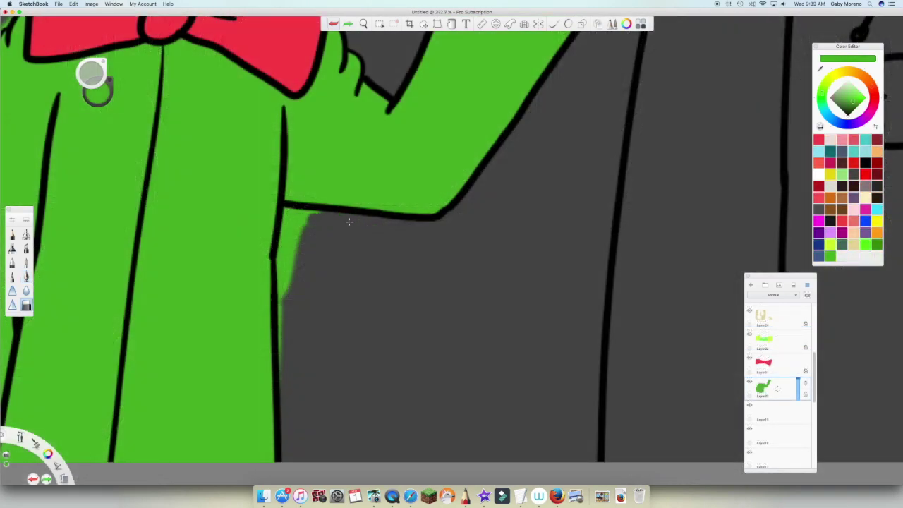
# - Erase the green overspill outside the left character's jacket and in the gap between the sleeve and body
pyautogui.moveTo(287, 211)
pyautogui.mouseDown()
pyautogui.moveTo(296, 260)
pyautogui.moveTo(280, 272)
pyautogui.mouseUp()
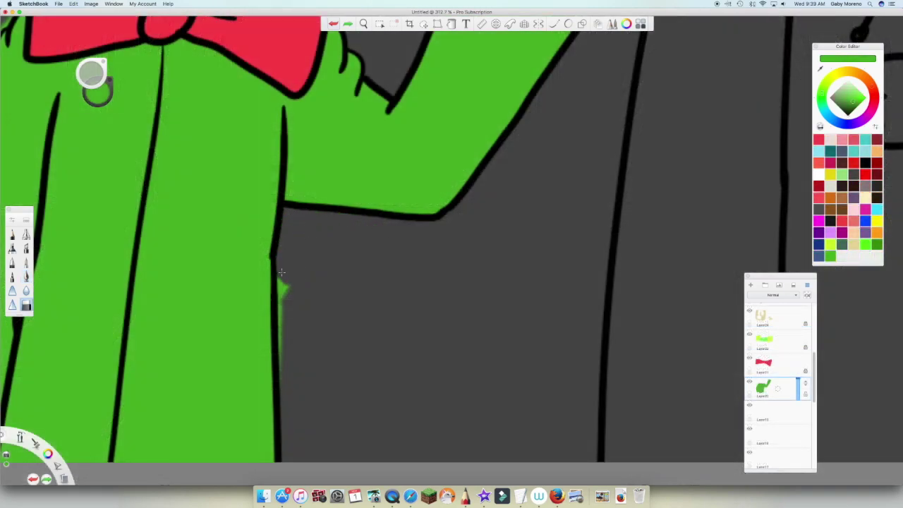
pyautogui.press('space')
pyautogui.moveTo(122, 295); pyautogui.dragTo(448, 356)
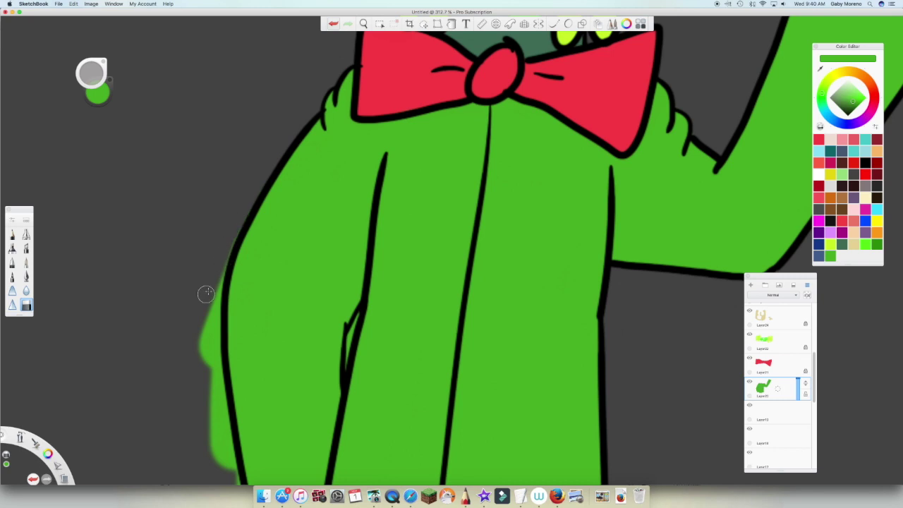
pyautogui.moveTo(210, 285)
pyautogui.mouseDown()
pyautogui.moveTo(215, 459)
pyautogui.moveTo(222, 419)
pyautogui.mouseUp()
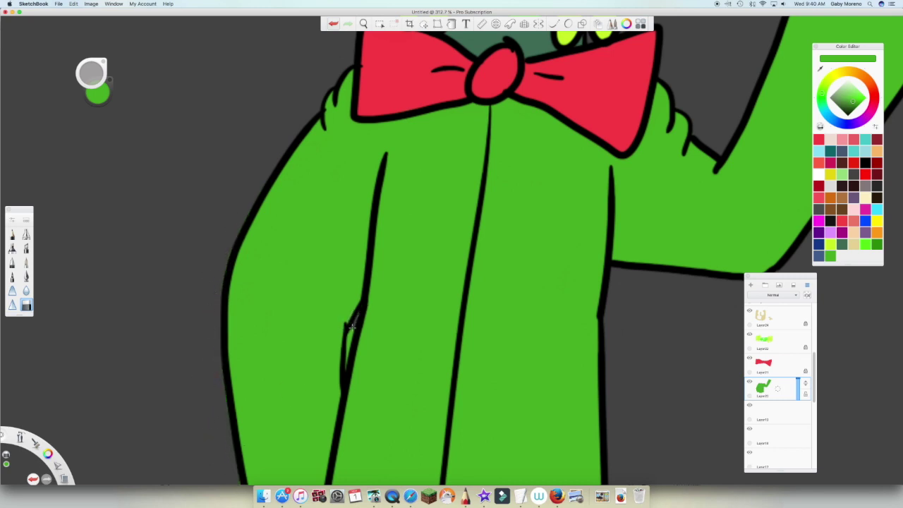
pyautogui.press('space')
pyautogui.moveTo(336, 380); pyautogui.dragTo(319, 266)
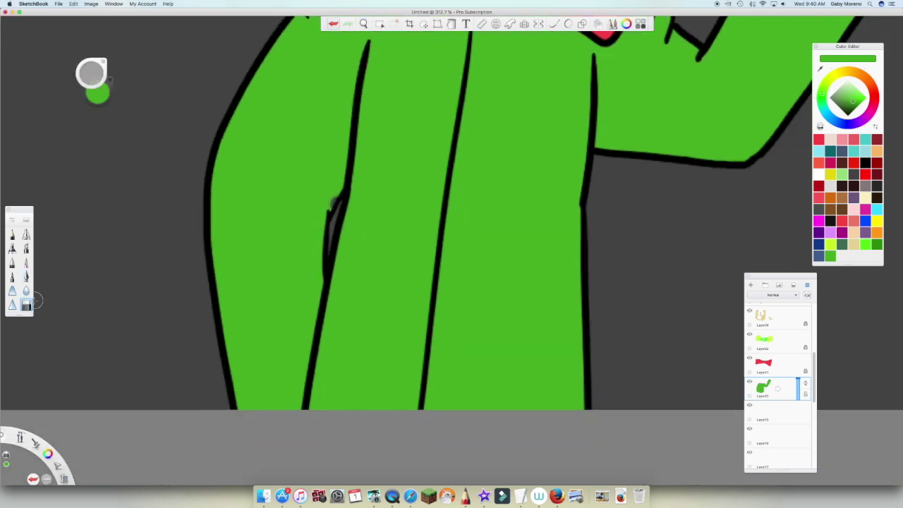
# - Add a layer above the green jacket color and paint a light blue polka dot on the chest
pyautogui.click(363, 24)
pyautogui.moveTo(395, 233); pyautogui.dragTo(270, 383)
pyautogui.click(750, 285)
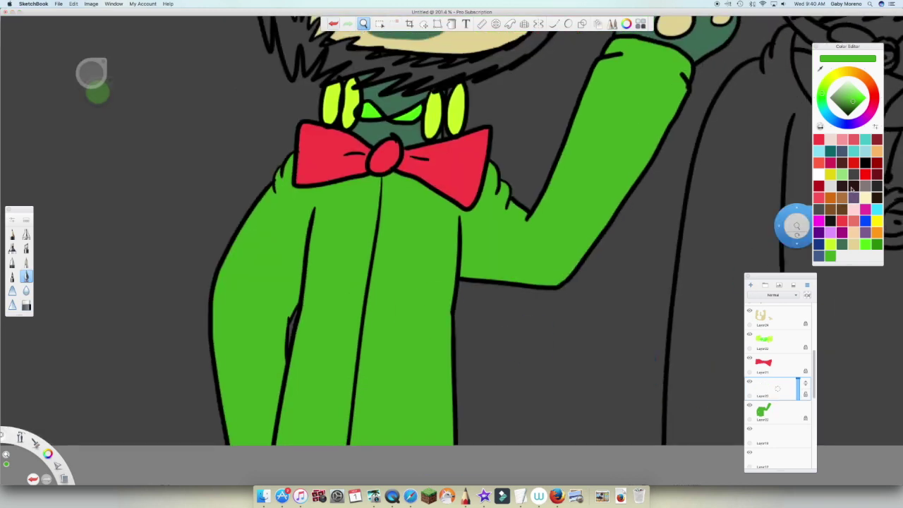
pyautogui.click(865, 150)
pyautogui.click(364, 24)
pyautogui.moveTo(404, 166); pyautogui.dragTo(357, 186)
pyautogui.moveTo(434, 151); pyautogui.dragTo(330, 292)
pyautogui.moveTo(248, 331)
pyautogui.mouseDown()
pyautogui.moveTo(293, 336)
pyautogui.moveTo(357, 217)
pyautogui.mouseUp()
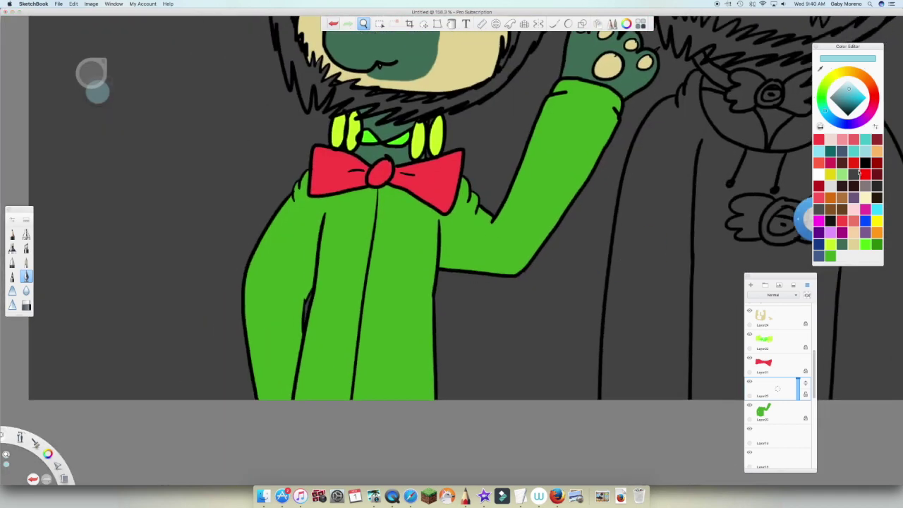
pyautogui.click(865, 151)
pyautogui.click(26, 263)
pyautogui.moveTo(393, 250); pyautogui.dragTo(388, 258)
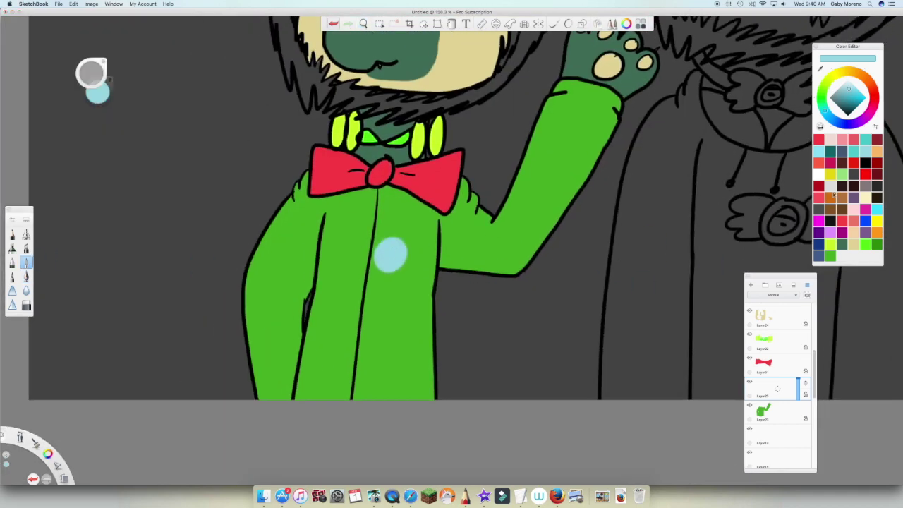
# - Paint red polka dots on both sleeves and light blue dots along the jacket's lower edge
pyautogui.click(833, 165)
pyautogui.click(463, 236)
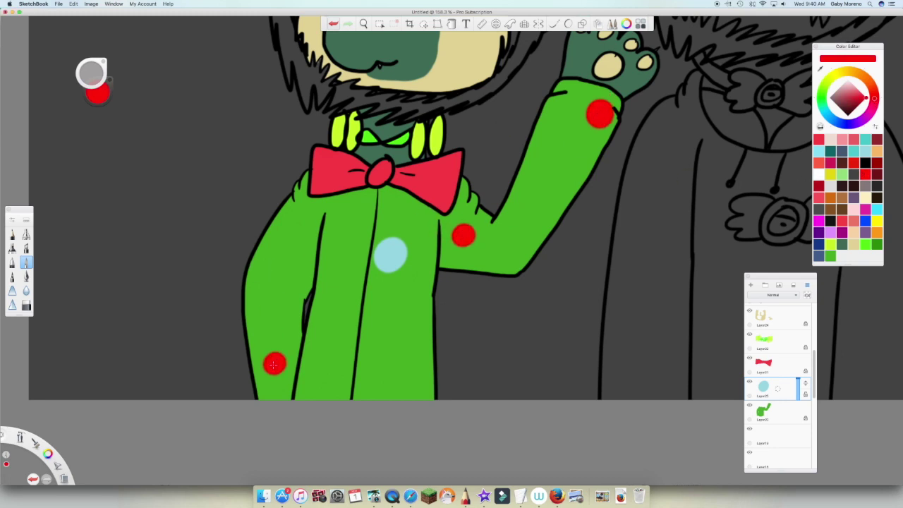
pyautogui.click(859, 149)
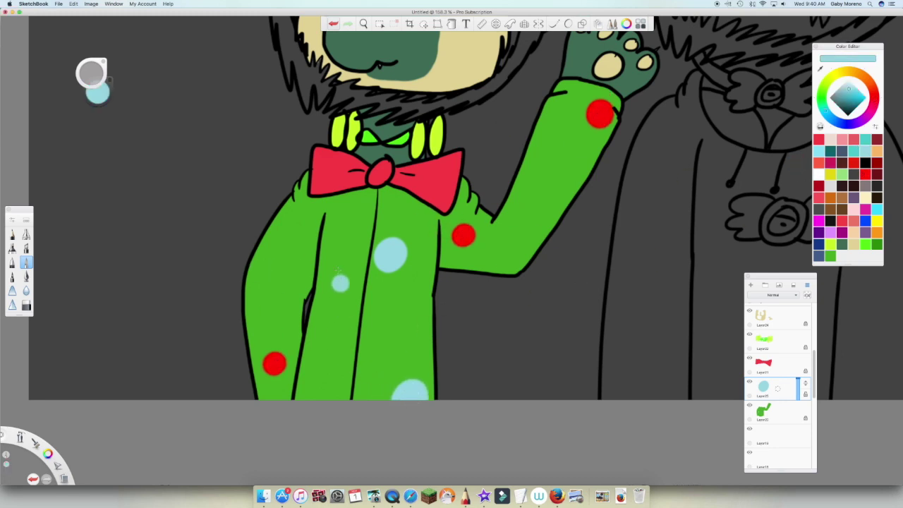
pyautogui.click(280, 391)
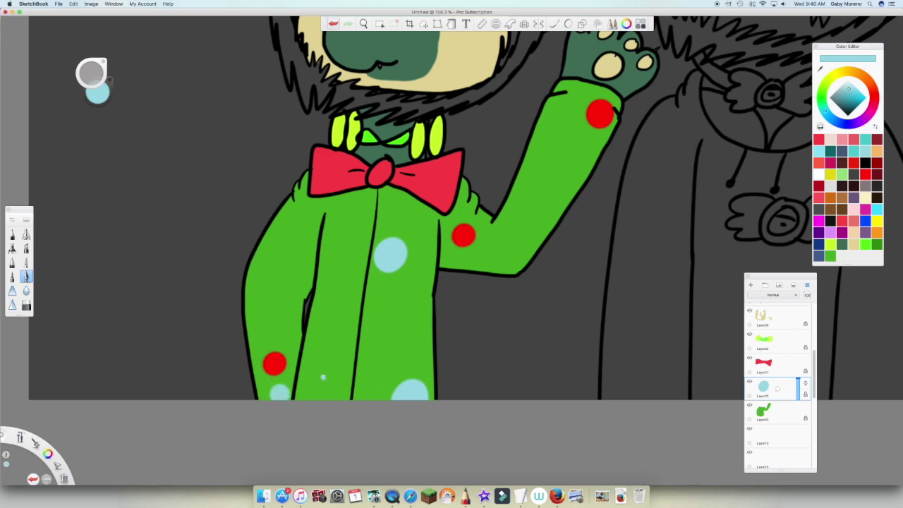
# - Paint a light blue dot at the raised arm's elbow and a red oval dot above it
pyautogui.click(363, 25)
pyautogui.moveTo(383, 251); pyautogui.dragTo(393, 216)
pyautogui.moveTo(577, 208)
pyautogui.mouseDown()
pyautogui.moveTo(415, 316)
pyautogui.moveTo(380, 245)
pyautogui.mouseUp()
pyautogui.moveTo(441, 369); pyautogui.dragTo(414, 376)
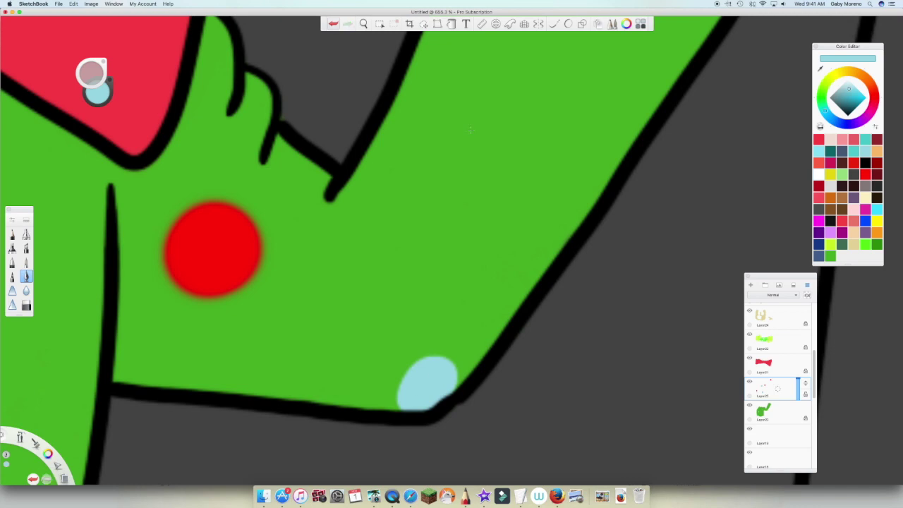
pyautogui.click(864, 174)
pyautogui.moveTo(459, 217)
pyautogui.mouseDown()
pyautogui.moveTo(455, 243)
pyautogui.moveTo(443, 252)
pyautogui.mouseUp()
# - Paint two small red dots and a light blue oval on the forearm of the raised sleeve
pyautogui.press('space')
pyautogui.moveTo(351, 122)
pyautogui.mouseDown()
pyautogui.moveTo(176, 331)
pyautogui.moveTo(43, 443)
pyautogui.mouseUp()
pyautogui.moveTo(271, 283); pyautogui.dragTo(283, 300)
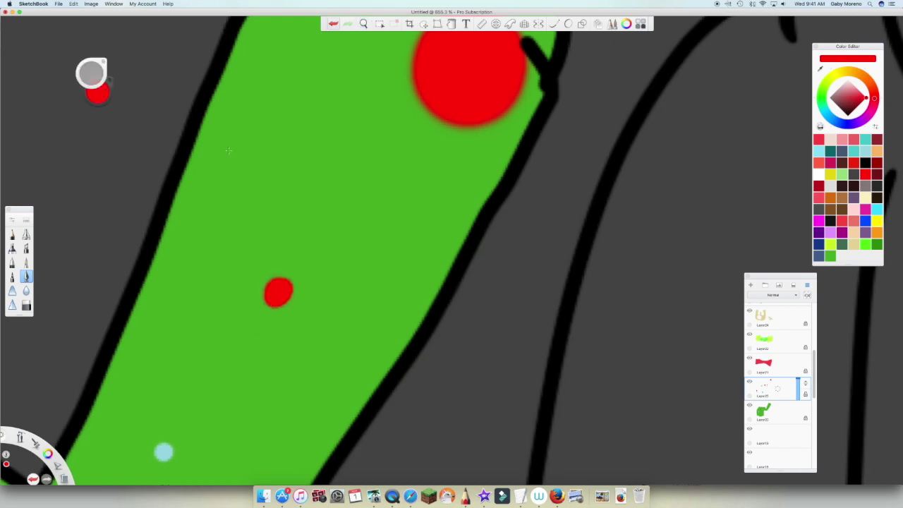
pyautogui.moveTo(206, 132); pyautogui.dragTo(193, 154)
pyautogui.click(864, 144)
pyautogui.moveTo(395, 176)
pyautogui.mouseDown()
pyautogui.moveTo(385, 204)
pyautogui.moveTo(405, 226)
pyautogui.mouseUp()
# - Paint large soft light blue dots on the raised sleeve and cuff, and erase the overspill beyond the outline
pyautogui.click(26, 263)
pyautogui.moveTo(277, 390); pyautogui.dragTo(282, 389)
pyautogui.press('space')
pyautogui.moveTo(376, 45); pyautogui.dragTo(309, 320)
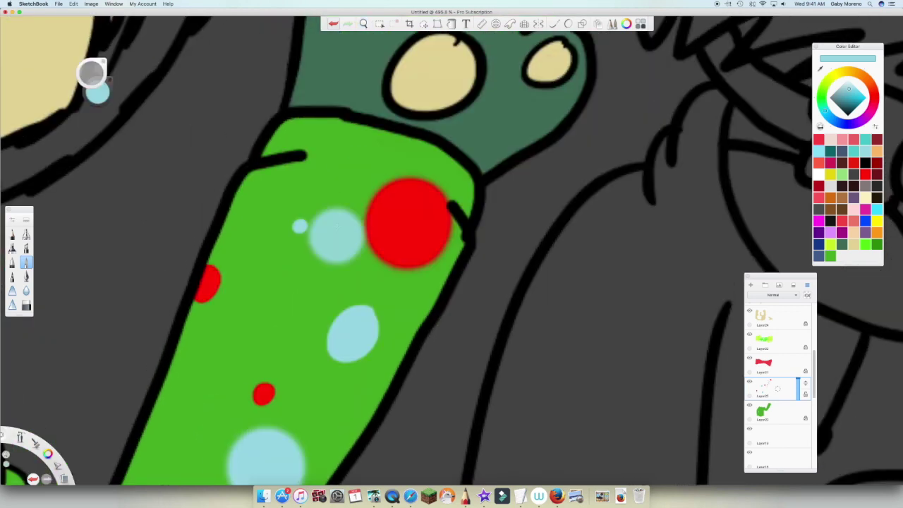
pyautogui.moveTo(307, 141); pyautogui.dragTo(318, 166)
pyautogui.moveTo(444, 152)
pyautogui.mouseDown()
pyautogui.moveTo(438, 166)
pyautogui.moveTo(406, 134)
pyautogui.mouseUp()
pyautogui.press('super+z')
pyautogui.press('super+z')
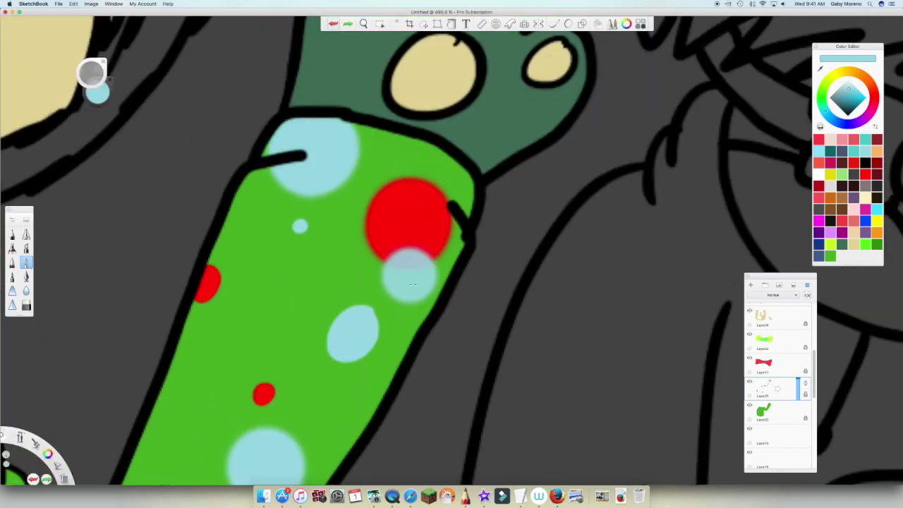
pyautogui.moveTo(162, 415)
pyautogui.mouseDown()
pyautogui.moveTo(169, 423)
pyautogui.moveTo(131, 401)
pyautogui.mouseUp()
pyautogui.click(26, 305)
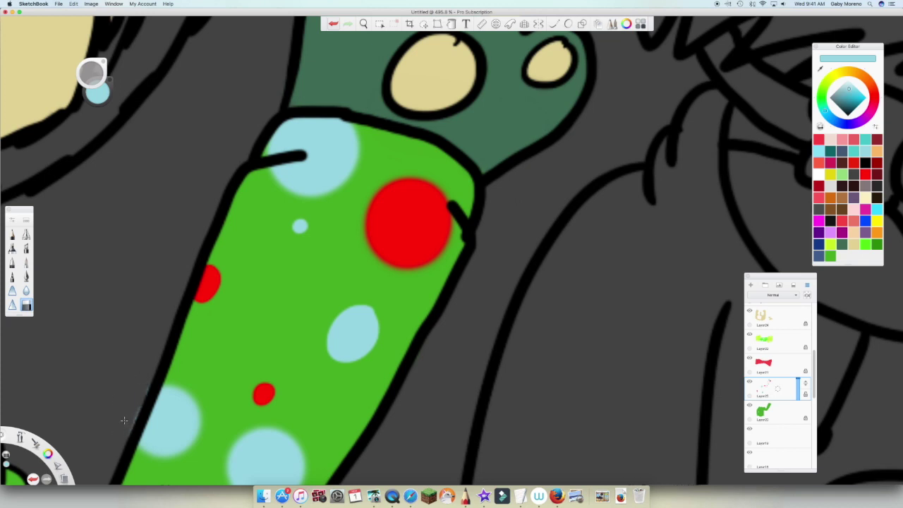
# - Paint a large soft red dot at the outer edge of the raised sleeve, undoing misplaced dots
pyautogui.click(865, 174)
pyautogui.click(26, 262)
pyautogui.click(260, 432)
pyautogui.press('super+z')
pyautogui.moveTo(283, 293); pyautogui.dragTo(283, 301)
pyautogui.moveTo(339, 417); pyautogui.dragTo(342, 416)
pyautogui.click(342, 281)
pyautogui.press('super+z')
pyautogui.press('space')
pyautogui.moveTo(325, 223); pyautogui.dragTo(429, 91)
pyautogui.click(278, 302)
pyautogui.press('super+z')
# - Paint light blue dots on the raised arm's upper sleeve and shoulder folds, erasing the overspill
pyautogui.click(865, 152)
pyautogui.moveTo(359, 315)
pyautogui.mouseDown()
pyautogui.moveTo(367, 307)
pyautogui.moveTo(361, 324)
pyautogui.mouseUp()
pyautogui.moveTo(271, 129); pyautogui.dragTo(286, 120)
pyautogui.click(26, 305)
pyautogui.moveTo(292, 79); pyautogui.dragTo(299, 129)
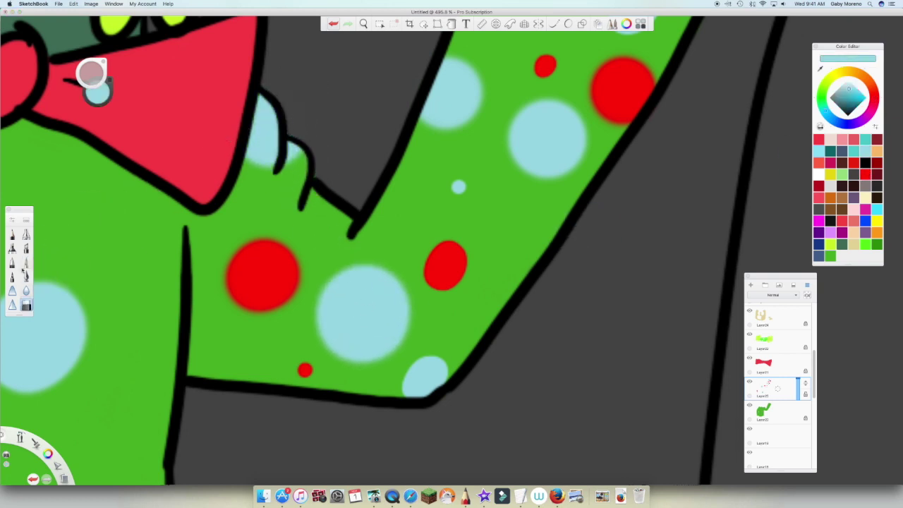
# - Paint small red dots on the raised arm and large soft red dots on the jacket front
pyautogui.click(865, 175)
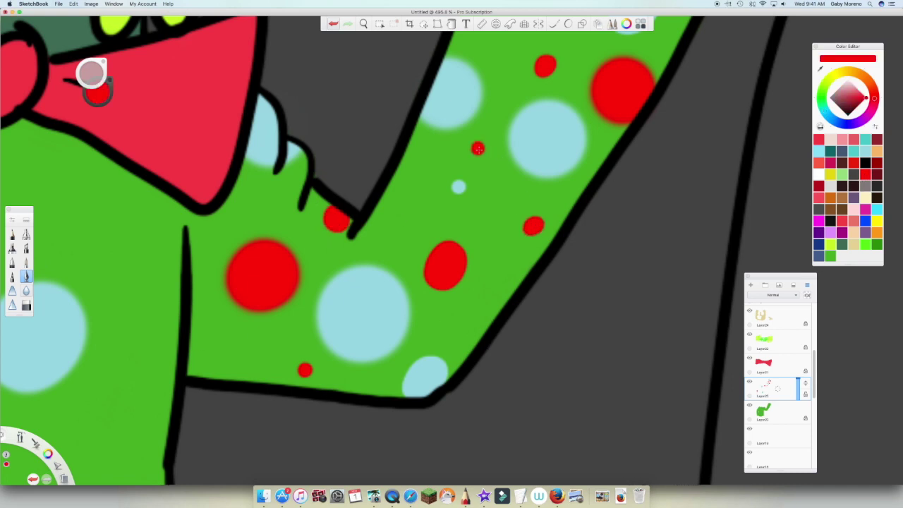
pyautogui.click(364, 24)
pyautogui.moveTo(149, 335); pyautogui.dragTo(544, 239)
pyautogui.click(26, 262)
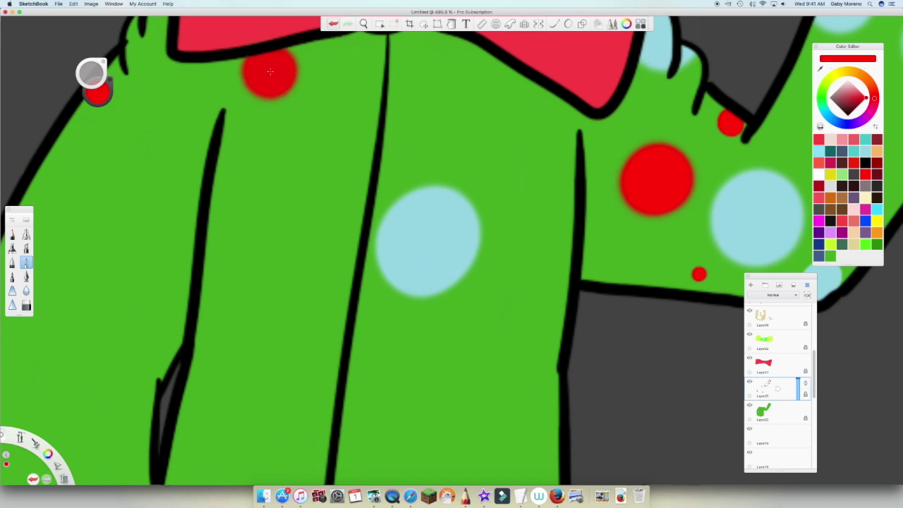
pyautogui.moveTo(270, 72); pyautogui.dragTo(271, 78)
pyautogui.moveTo(464, 408); pyautogui.dragTo(461, 408)
pyautogui.click(26, 276)
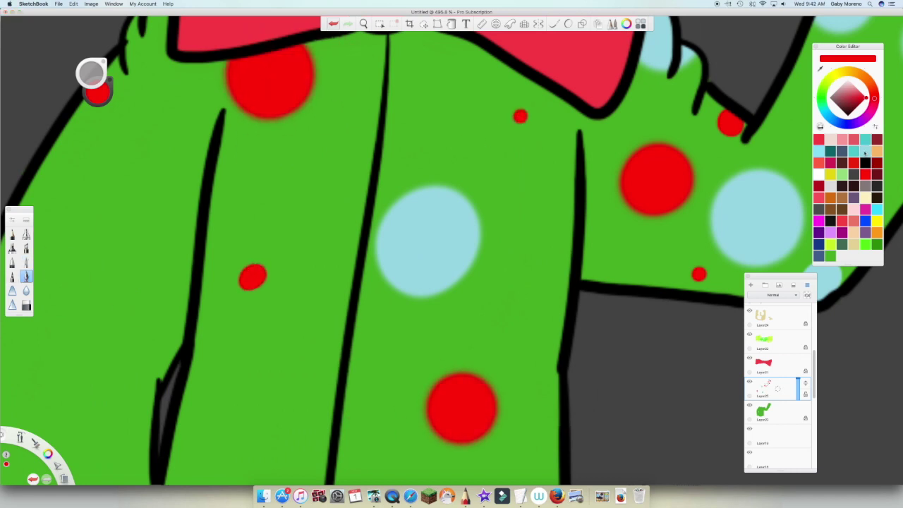
# - Paint light blue dots on the jacket front and down the lowered sleeve
pyautogui.click(865, 151)
pyautogui.click(311, 386)
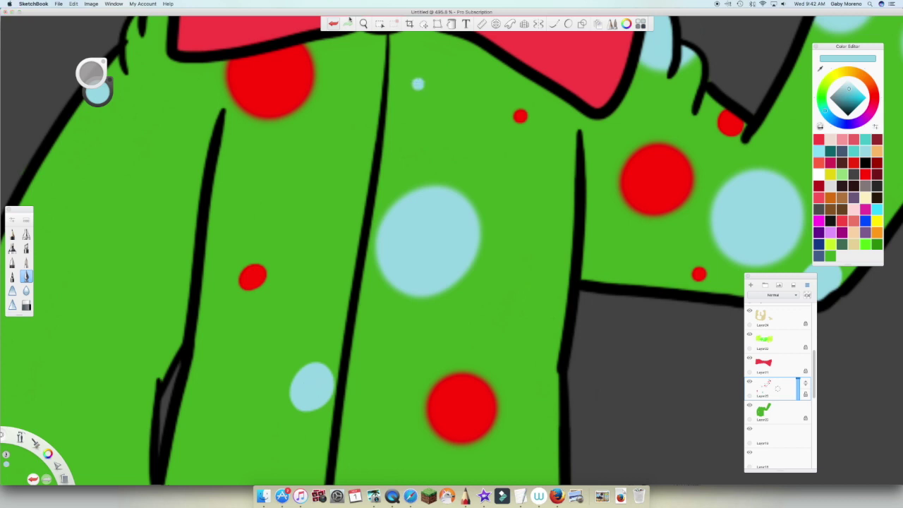
pyautogui.scroll(-10, 452, 254)
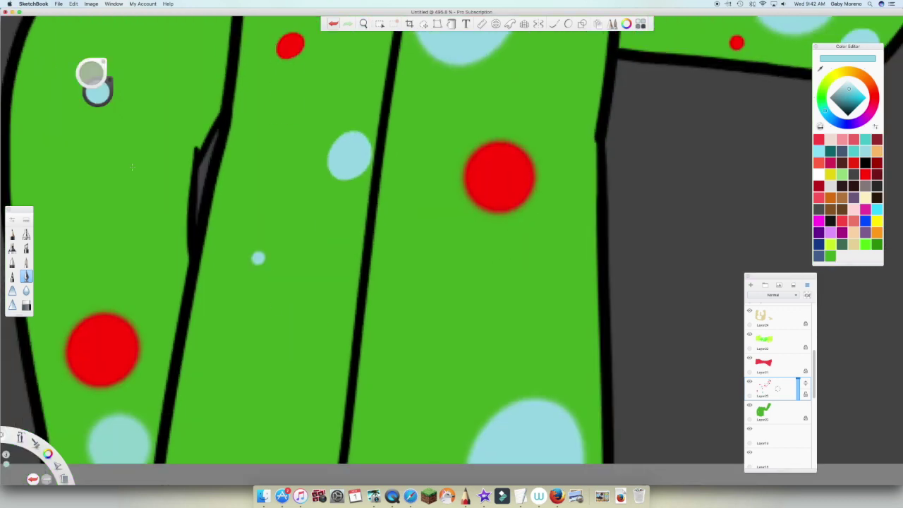
pyautogui.click(188, 50)
pyautogui.click(48, 203)
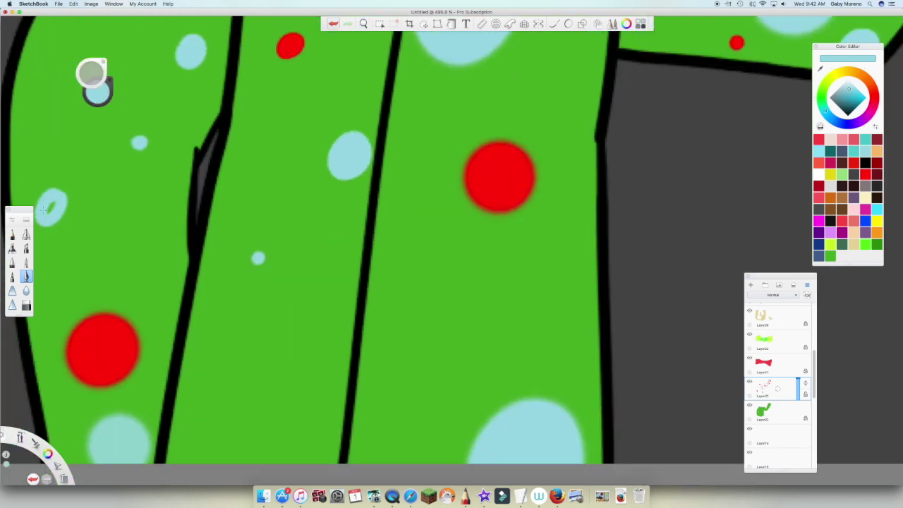
# - Paint red dots of varying sizes across the lower part of the jacket front
pyautogui.click(853, 174)
pyautogui.click(320, 235)
pyautogui.hotkey('ctrl', 'z')
pyautogui.click(343, 302)
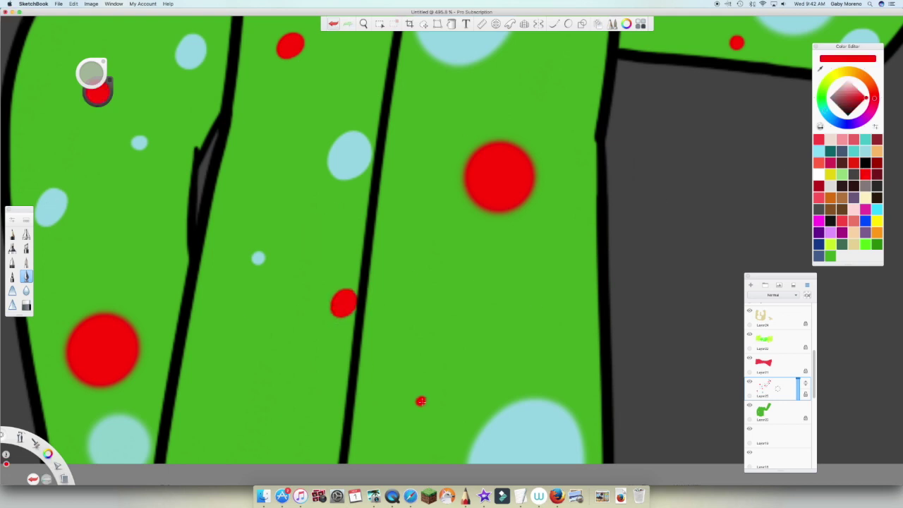
pyautogui.moveTo(205, 424); pyautogui.dragTo(221, 445)
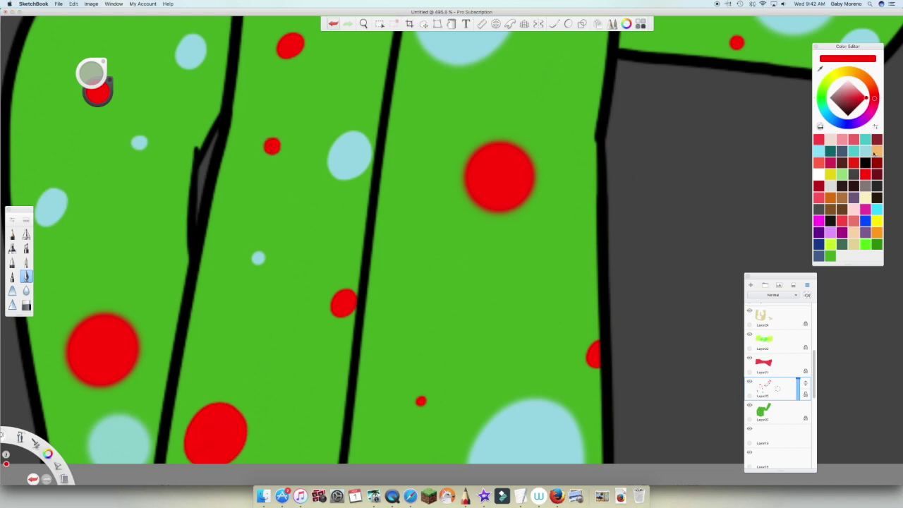
pyautogui.click(819, 150)
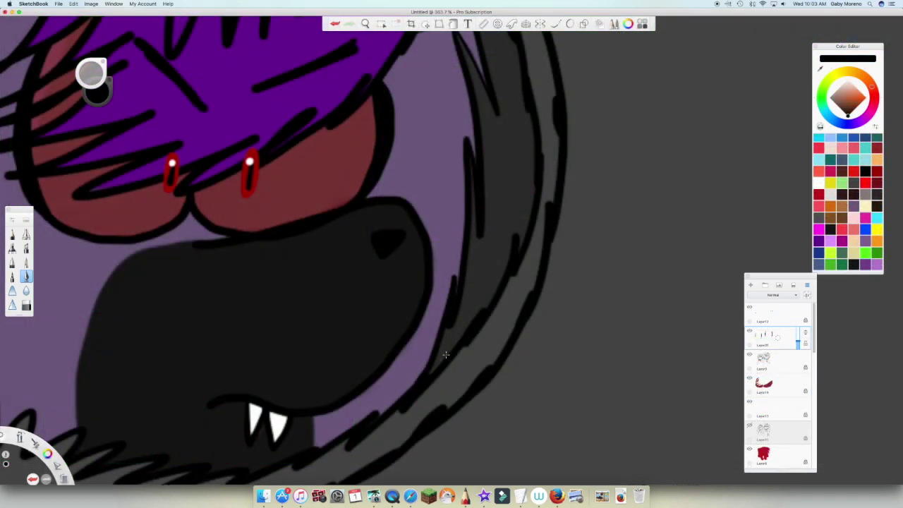
# - Paint black shading along the inner hood edge beside the purple-haired character's face and raise the shading layer to full opacity
pyautogui.scroll(5, 410, 221)
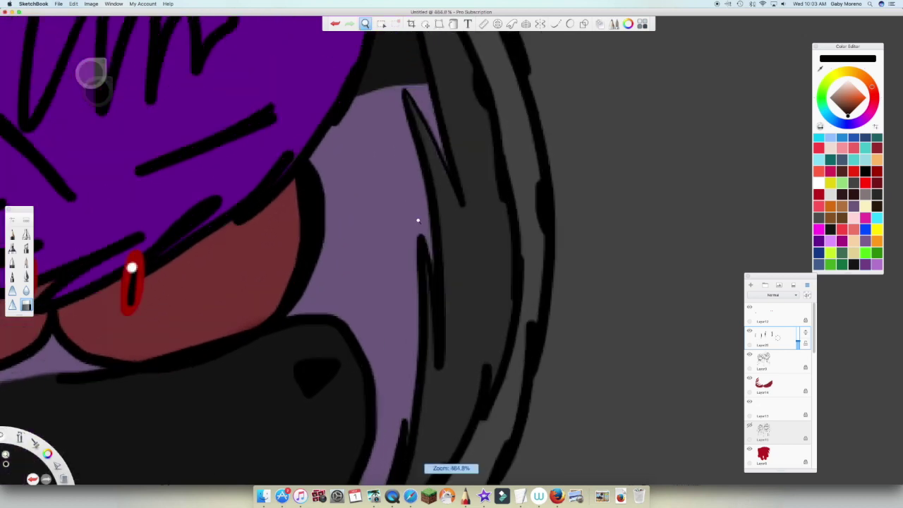
pyautogui.moveTo(429, 103)
pyautogui.mouseDown()
pyautogui.moveTo(458, 179)
pyautogui.moveTo(443, 157)
pyautogui.mouseUp()
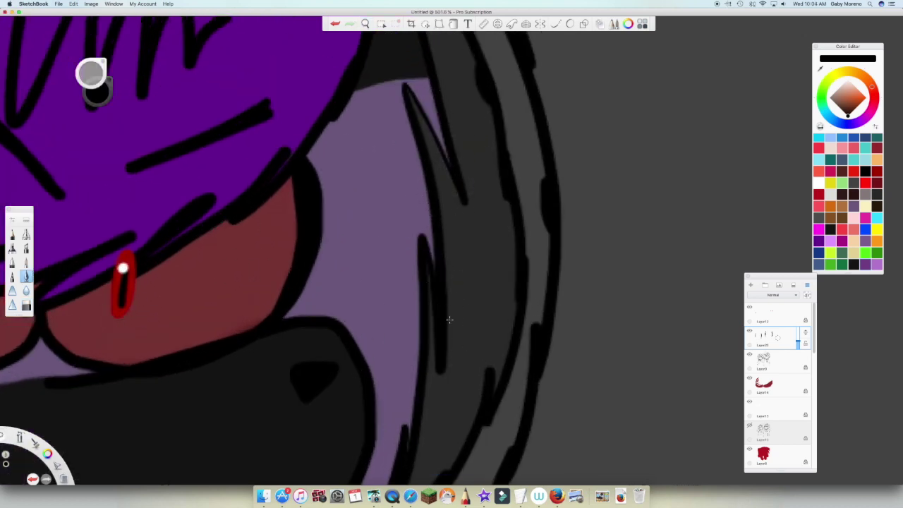
pyautogui.click(366, 25)
pyautogui.moveTo(395, 204); pyautogui.dragTo(469, 295)
pyautogui.moveTo(799, 343); pyautogui.dragTo(800, 323)
pyautogui.moveTo(369, 350); pyautogui.dragTo(485, 317)
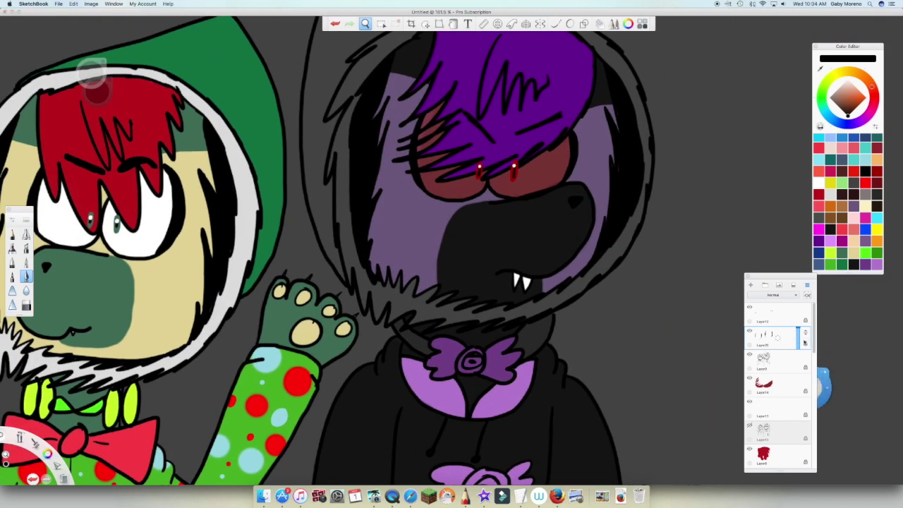
# - On the bottom layer, paint the fur trim around the purple-haired character's hood light grey
pyautogui.scroll(-5, 786, 390)
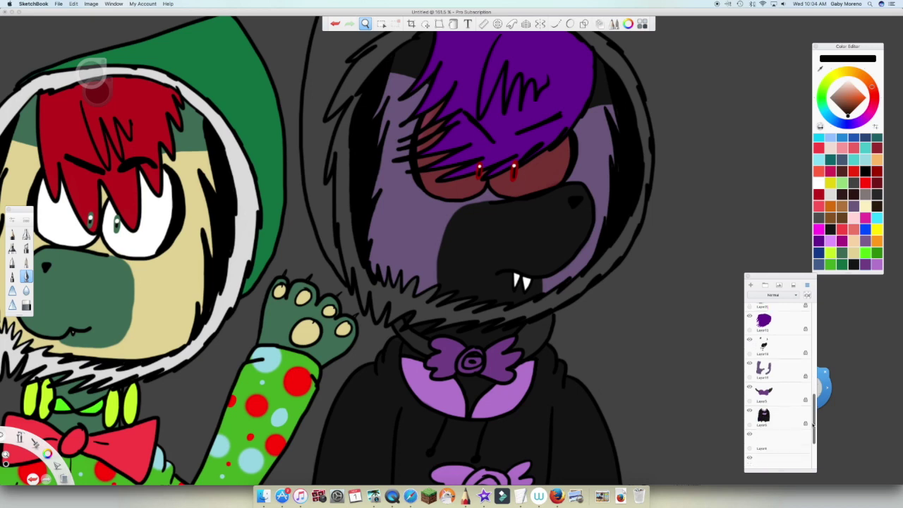
pyautogui.click(778, 456)
pyautogui.click(830, 195)
pyautogui.click(363, 23)
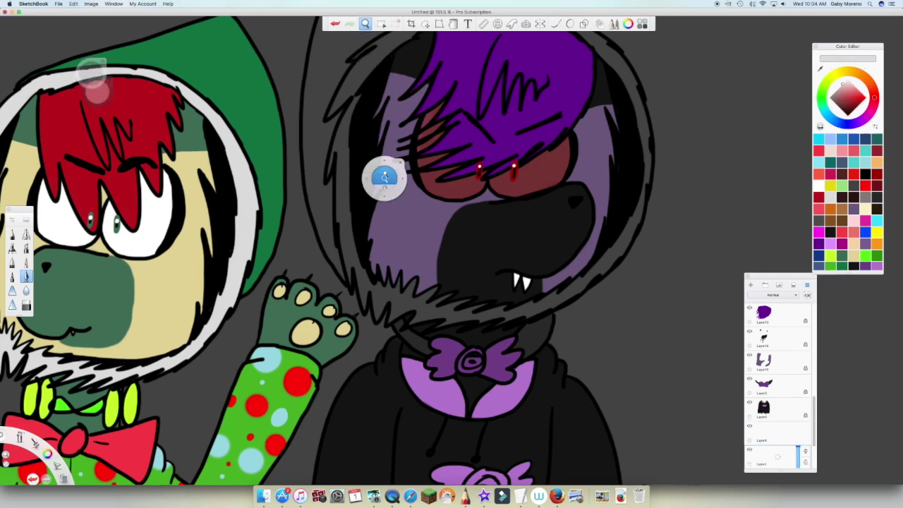
pyautogui.moveTo(385, 179); pyautogui.dragTo(404, 163)
pyautogui.moveTo(405, 160); pyautogui.dragTo(341, 219)
pyautogui.scroll(4, 358, 237)
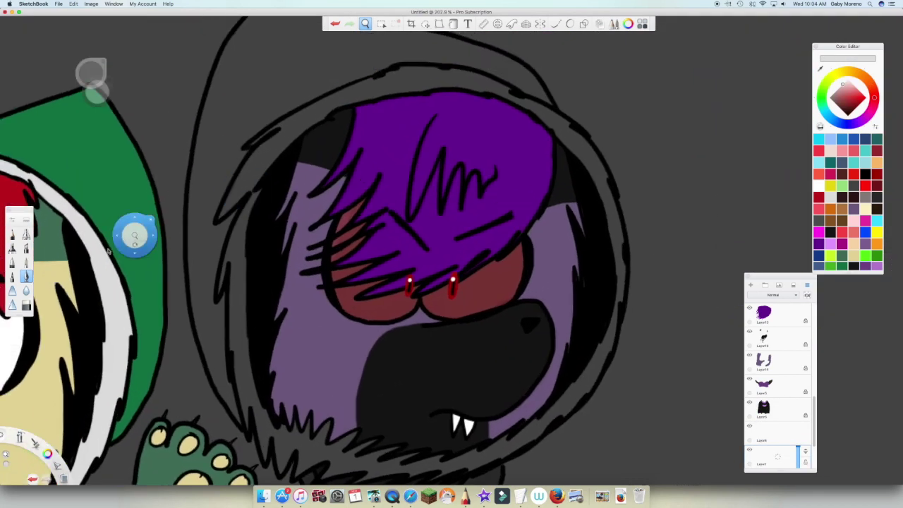
pyautogui.click(26, 262)
pyautogui.moveTo(539, 110)
pyautogui.mouseDown()
pyautogui.moveTo(618, 232)
pyautogui.moveTo(604, 353)
pyautogui.moveTo(510, 442)
pyautogui.moveTo(366, 451)
pyautogui.moveTo(269, 423)
pyautogui.mouseUp()
pyautogui.moveTo(311, 471)
pyautogui.mouseDown()
pyautogui.moveTo(254, 410)
pyautogui.moveTo(268, 156)
pyautogui.moveTo(311, 113)
pyautogui.moveTo(453, 94)
pyautogui.moveTo(494, 72)
pyautogui.moveTo(367, 64)
pyautogui.mouseUp()
# - Erase the light grey overspill above the top edge of the purple-haired character's hood trim
pyautogui.click(366, 23)
pyautogui.moveTo(454, 215); pyautogui.dragTo(451, 85)
pyautogui.moveTo(452, 85); pyautogui.dragTo(381, 205)
pyautogui.click(26, 305)
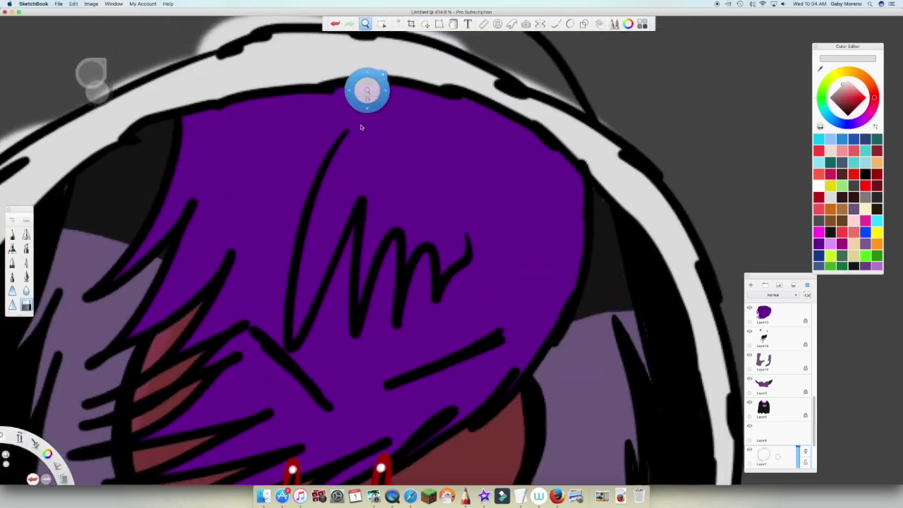
pyautogui.moveTo(364, 117); pyautogui.dragTo(339, 174)
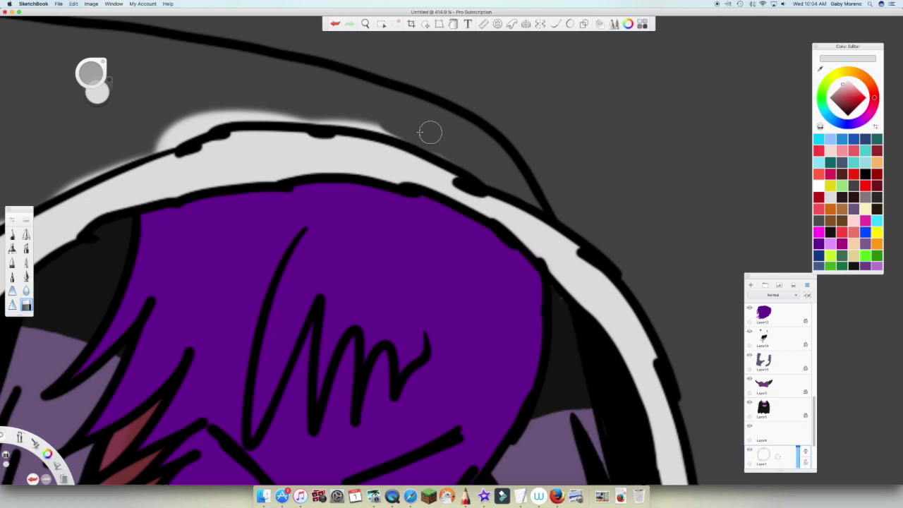
pyautogui.moveTo(432, 145)
pyautogui.mouseDown()
pyautogui.moveTo(313, 115)
pyautogui.moveTo(227, 107)
pyautogui.moveTo(52, 191)
pyautogui.mouseUp()
pyautogui.click(26, 263)
pyautogui.moveTo(196, 130); pyautogui.dragTo(295, 120)
pyautogui.click(335, 24)
pyautogui.press('super+z')
pyautogui.press('super+shift+z')
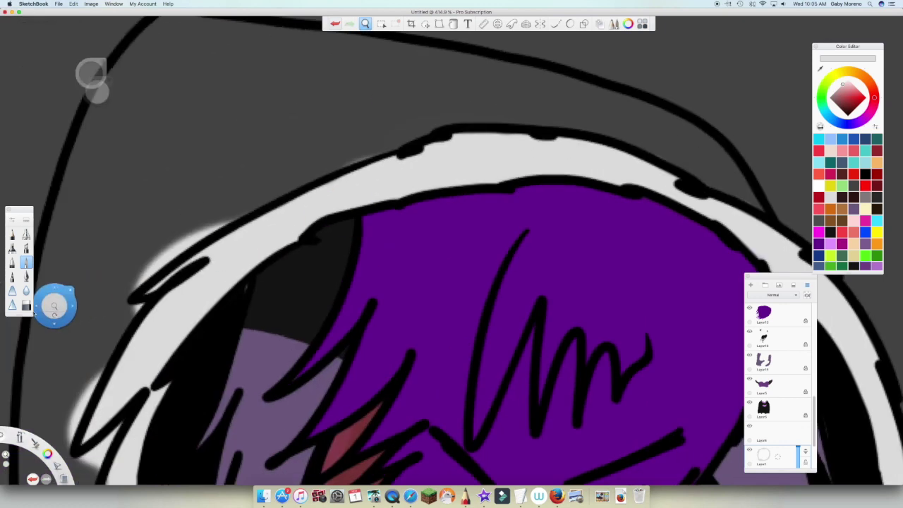
# - Erase the light grey overspill around the upper-left fur tufts of the hood trim
pyautogui.moveTo(219, 213); pyautogui.dragTo(160, 251)
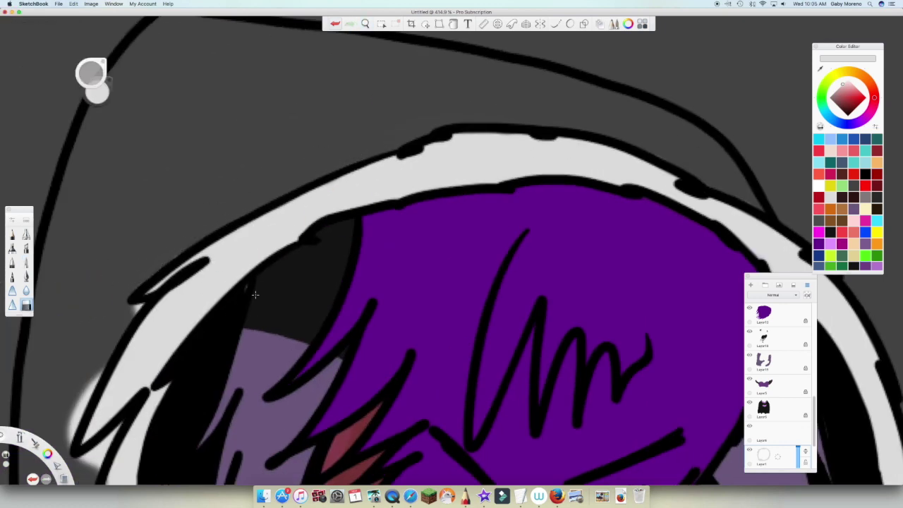
pyautogui.moveTo(105, 363)
pyautogui.mouseDown()
pyautogui.moveTo(64, 438)
pyautogui.moveTo(83, 479)
pyautogui.mouseUp()
pyautogui.moveTo(362, 224)
pyautogui.mouseDown()
pyautogui.moveTo(403, 183)
pyautogui.moveTo(444, 50)
pyautogui.mouseUp()
pyautogui.moveTo(236, 470); pyautogui.dragTo(327, 272)
# - Touch up the light grey on the left side of the hood trim and erase the overspill outside its outline
pyautogui.click(26, 277)
pyautogui.moveTo(277, 128); pyautogui.dragTo(270, 175)
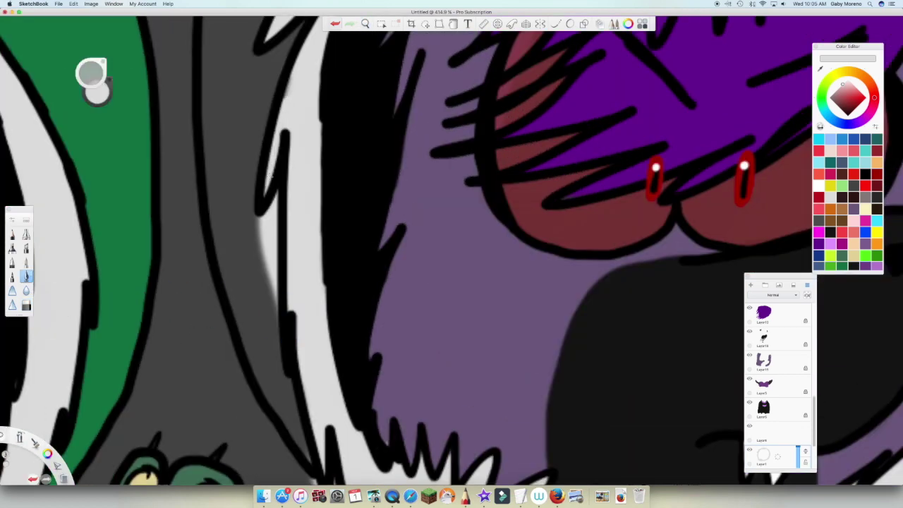
pyautogui.moveTo(255, 235)
pyautogui.mouseDown()
pyautogui.moveTo(261, 225)
pyautogui.moveTo(266, 314)
pyautogui.mouseUp()
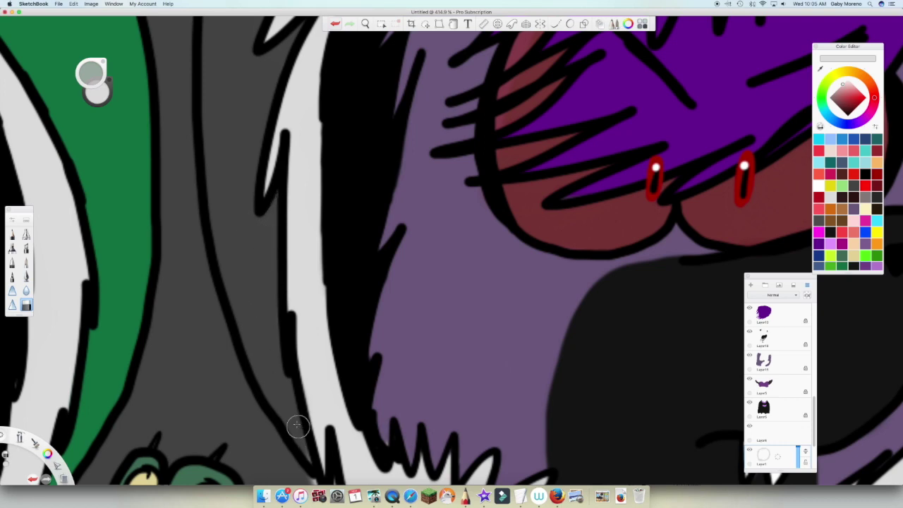
pyautogui.scroll(-5, 351, 71)
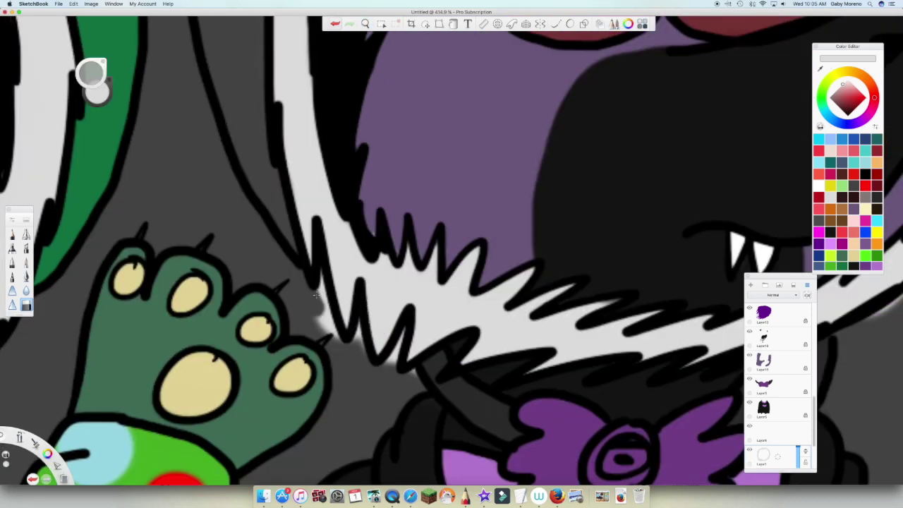